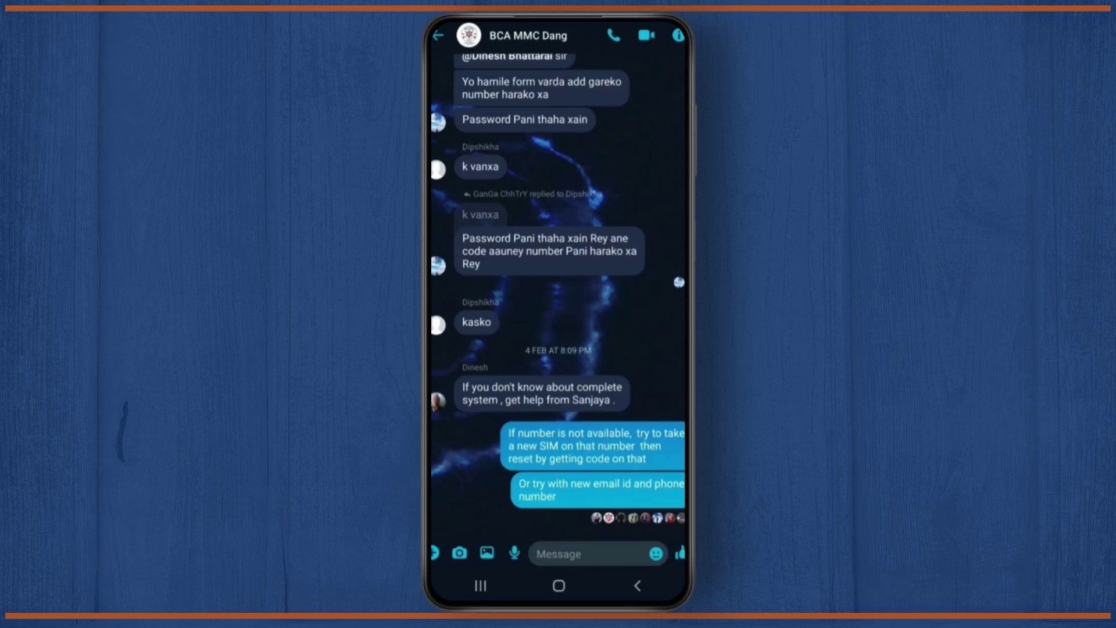
left_click(593, 446)
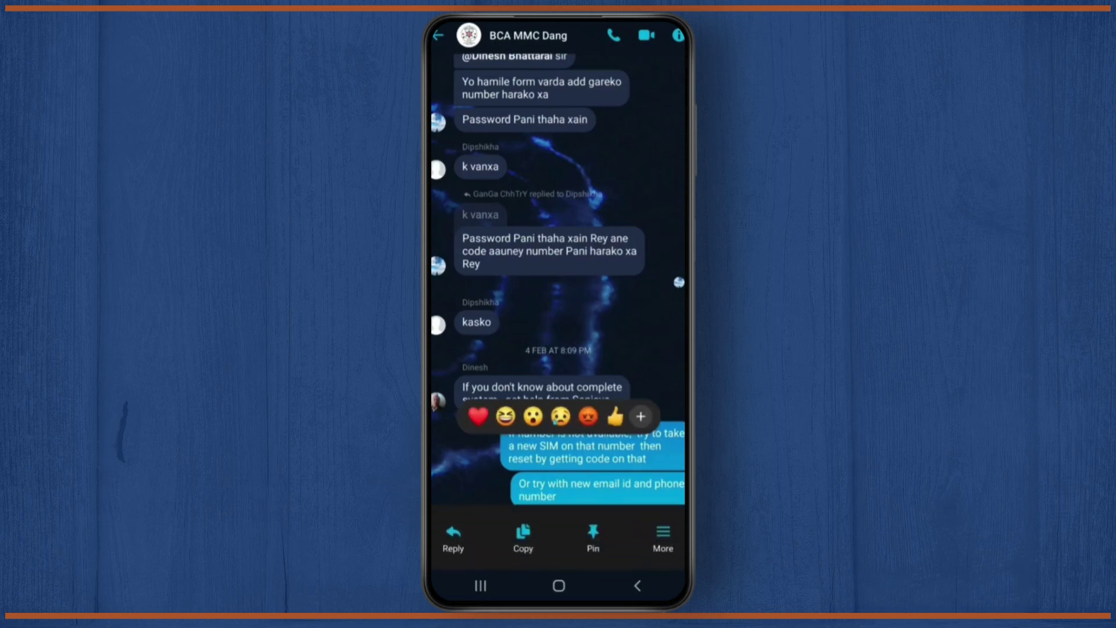
left_click(664, 537)
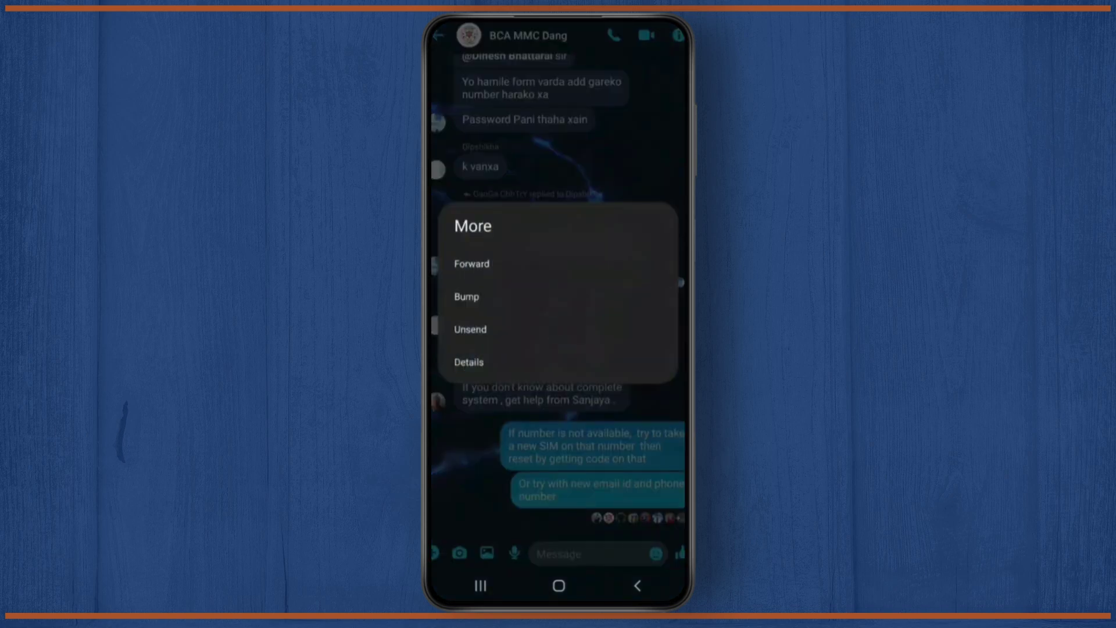
left_click(471, 264)
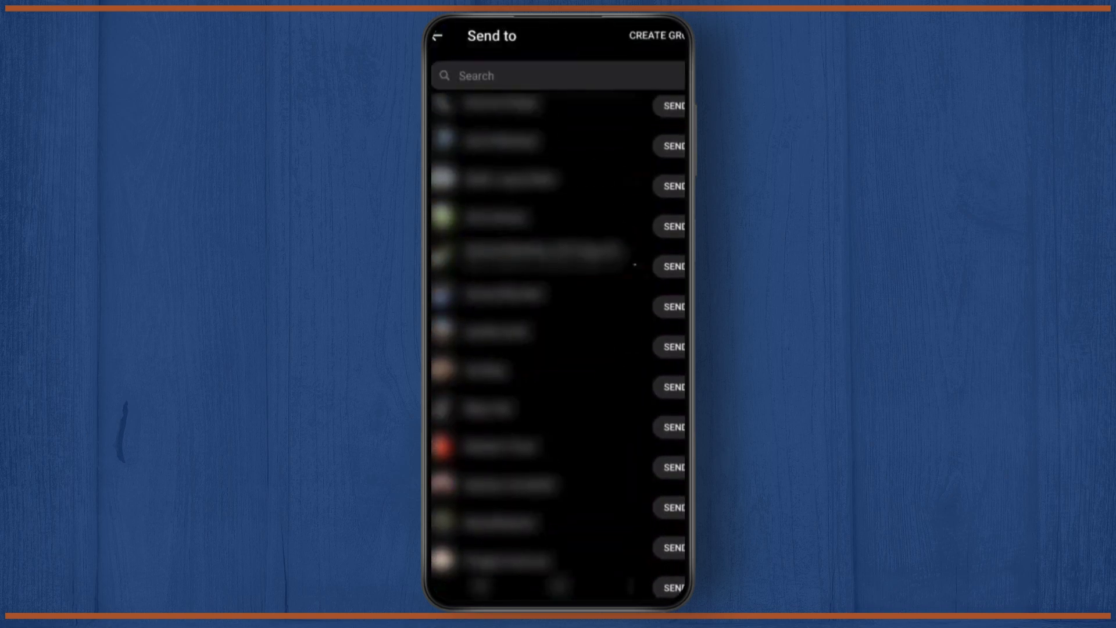
scroll(558, 349, "up", 5)
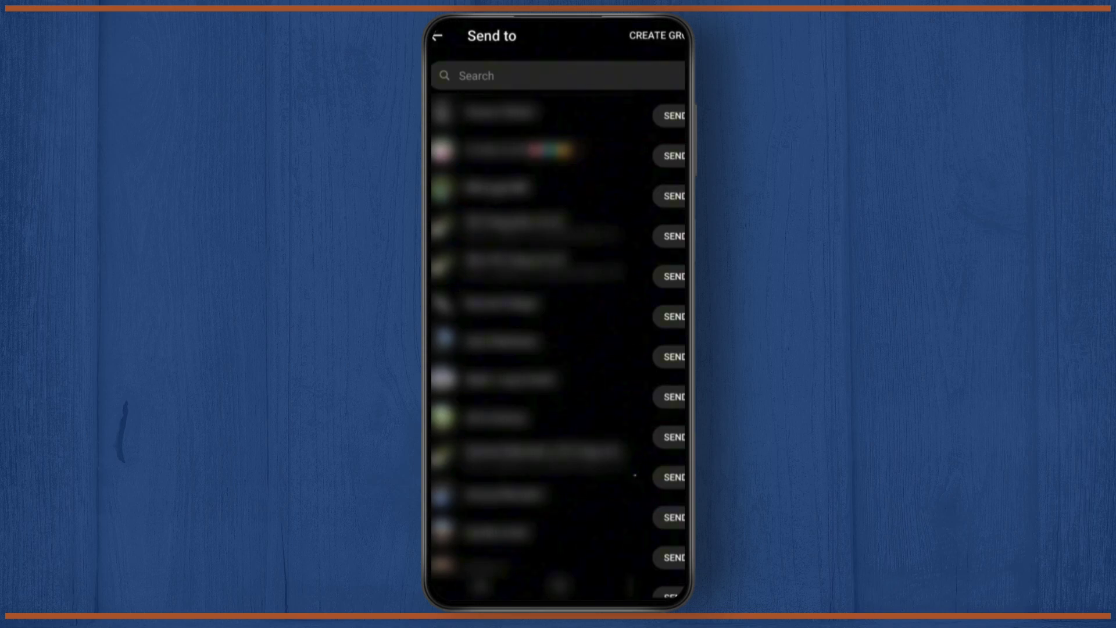
left_click(438, 35)
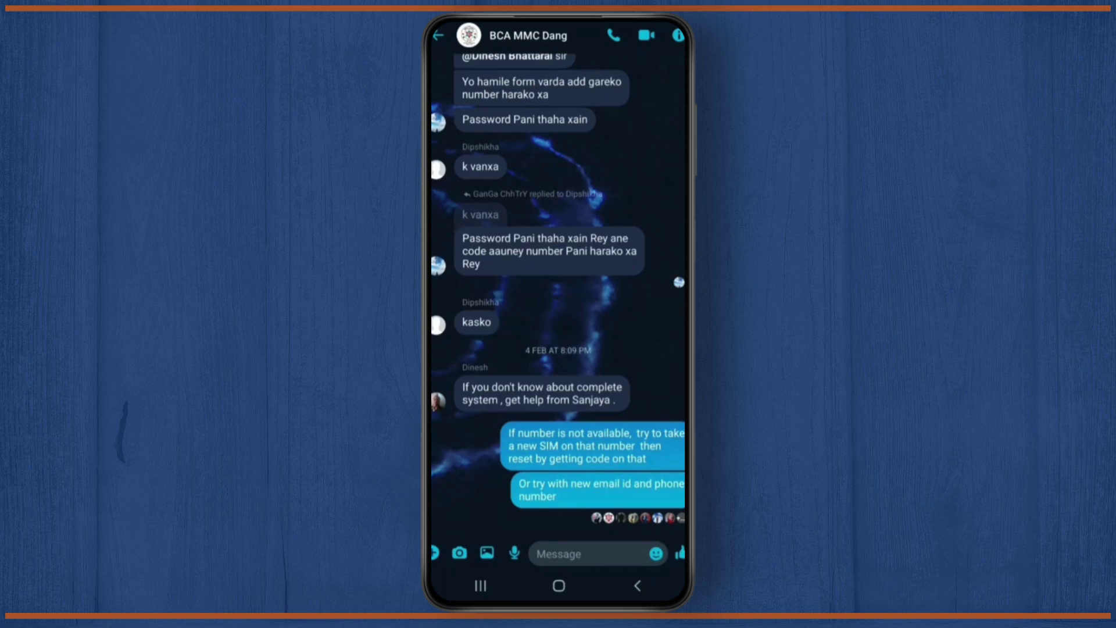
Copy the new-SIM message text in Messenger, then switch to WhatsApp.
left_click(593, 445)
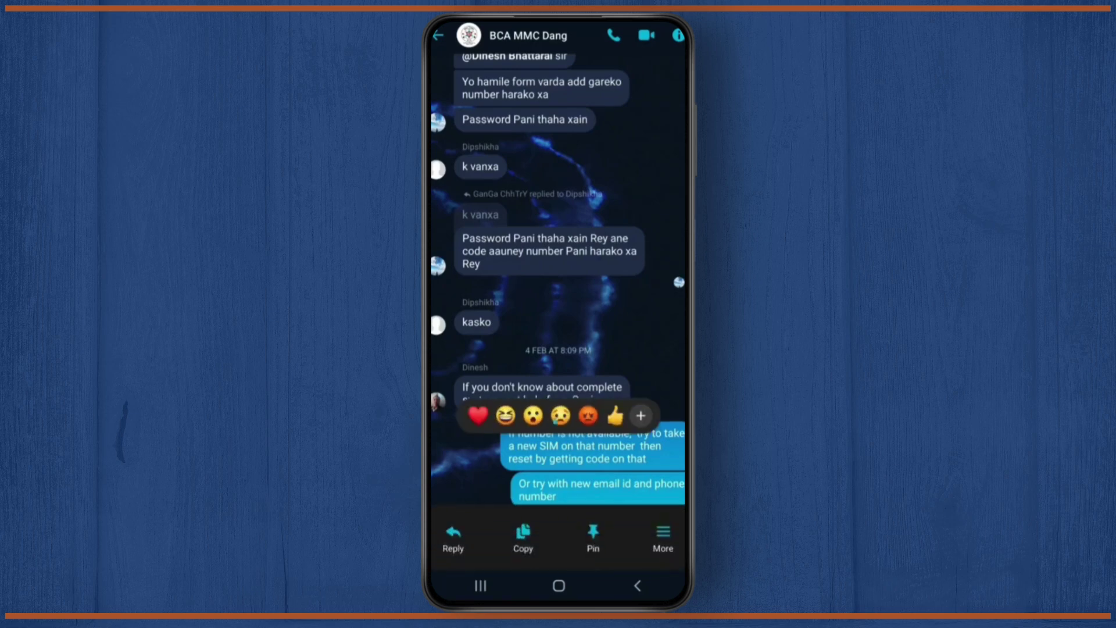
left_click(523, 538)
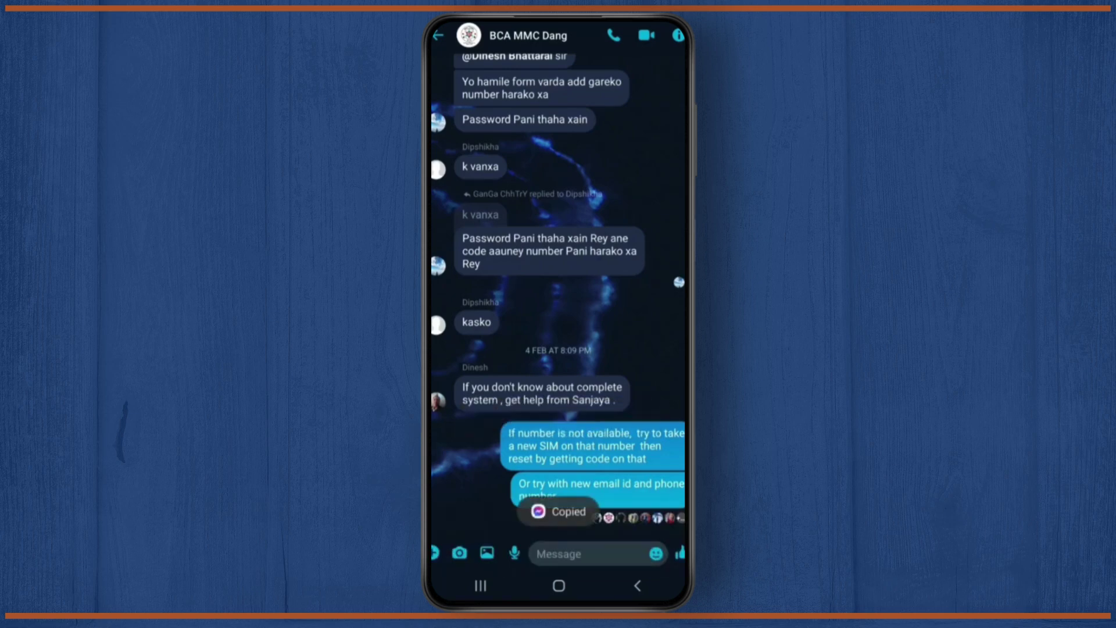
left_click(558, 585)
left_click_drag(558, 436, 558, 175)
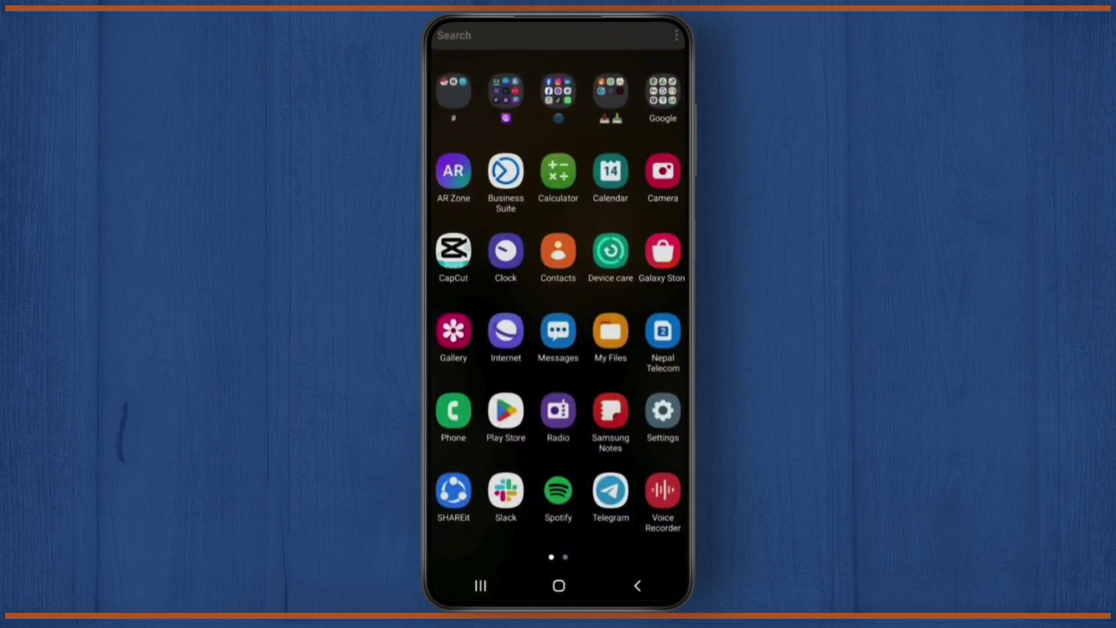
left_click(558, 92)
left_click(468, 392)
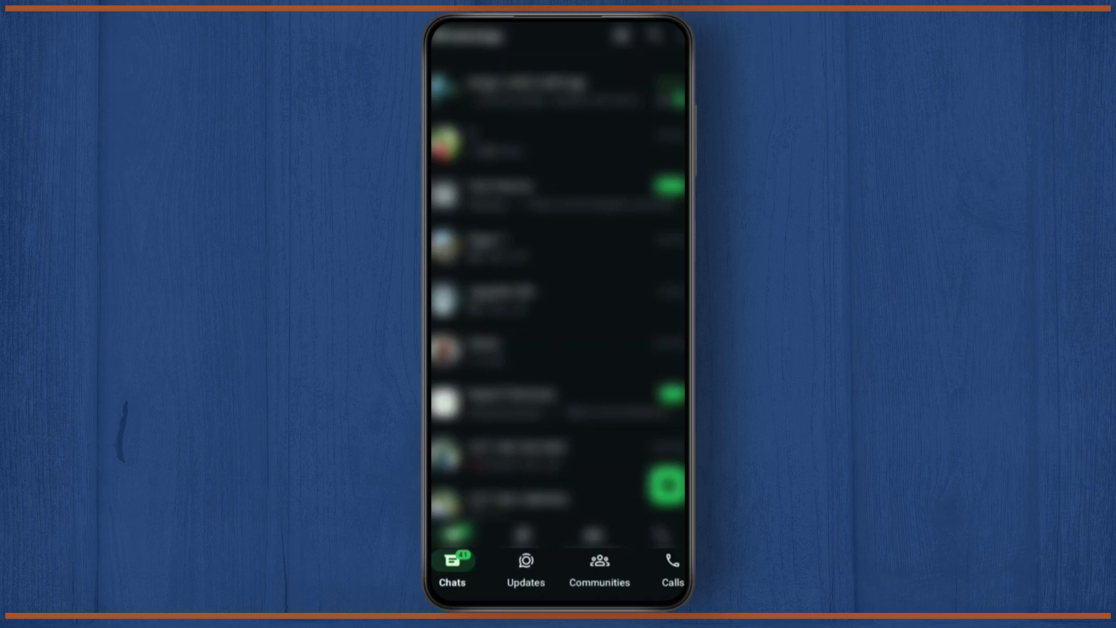
Paste the copied SIM message into a WhatsApp chat and send it.
left_click(558, 298)
left_click(514, 553)
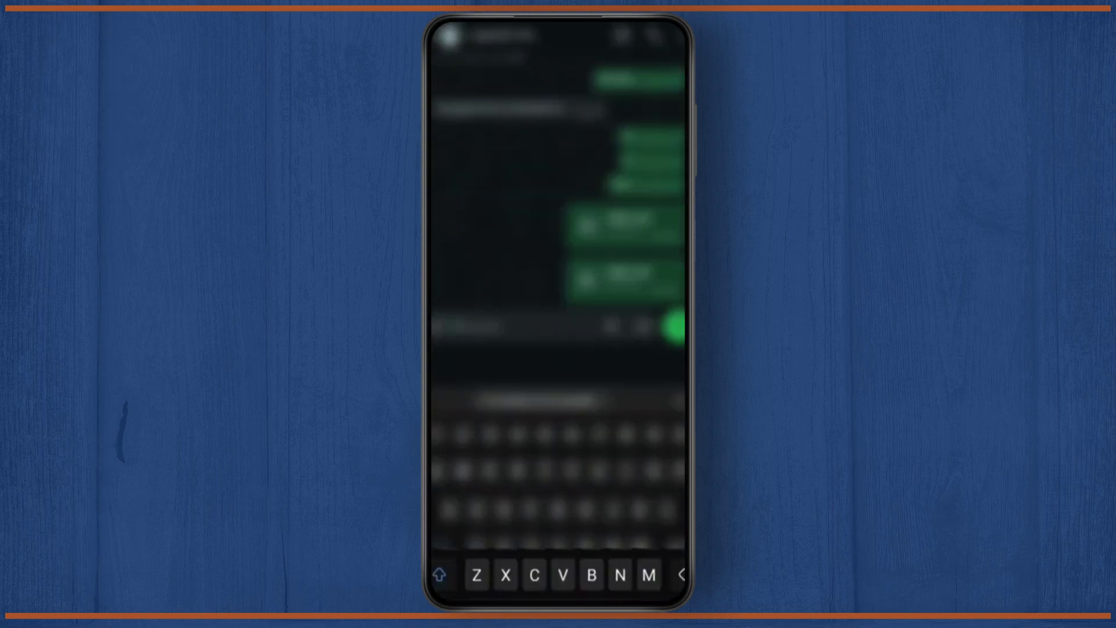
left_click(451, 341)
left_click(452, 315)
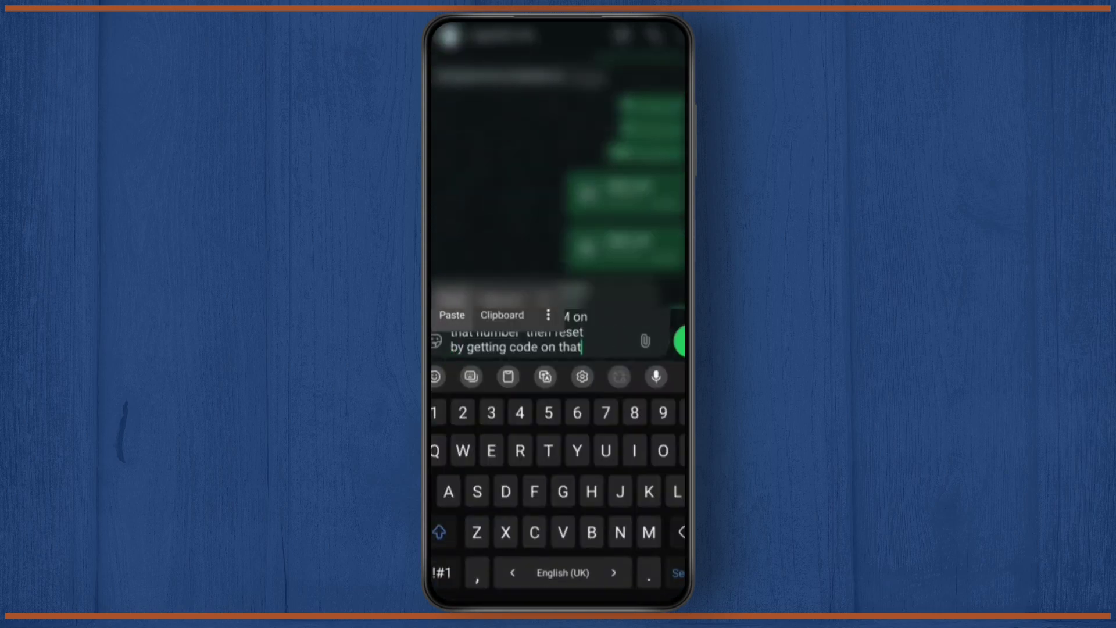
left_click(679, 341)
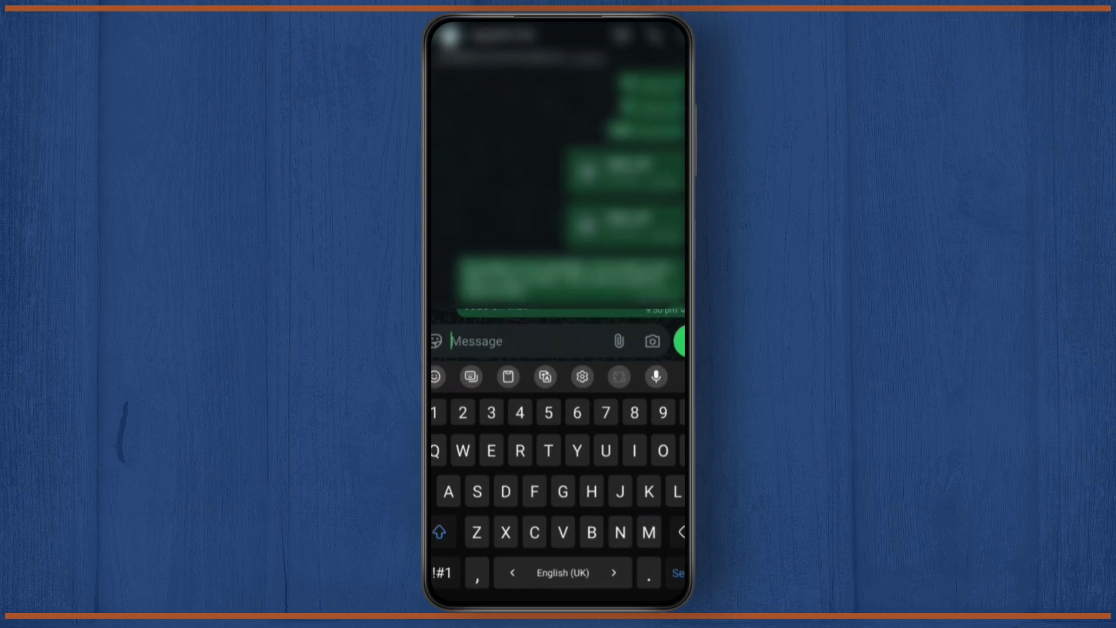